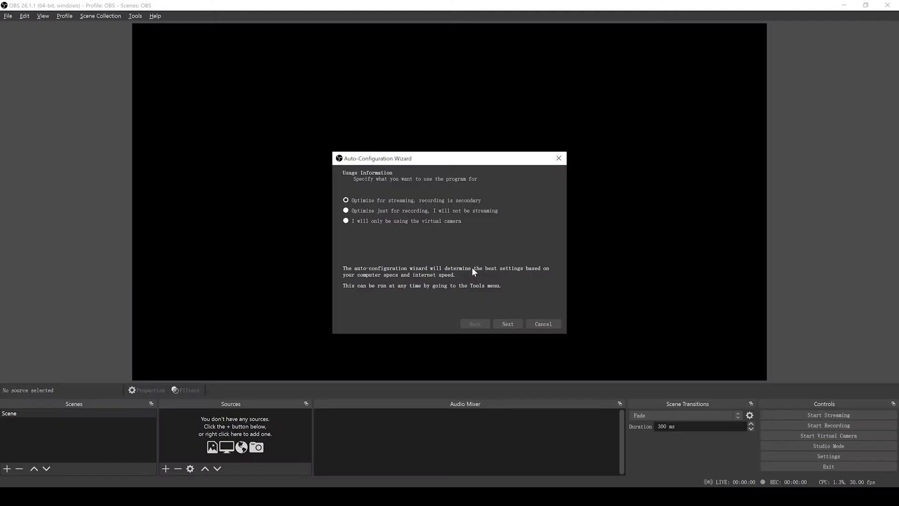
Step: Run the auto-configuration wizard with YouTube - RTMPS, paste the stream key, and apply the settings
{"action": "left_click", "coordinate": [504, 323]}
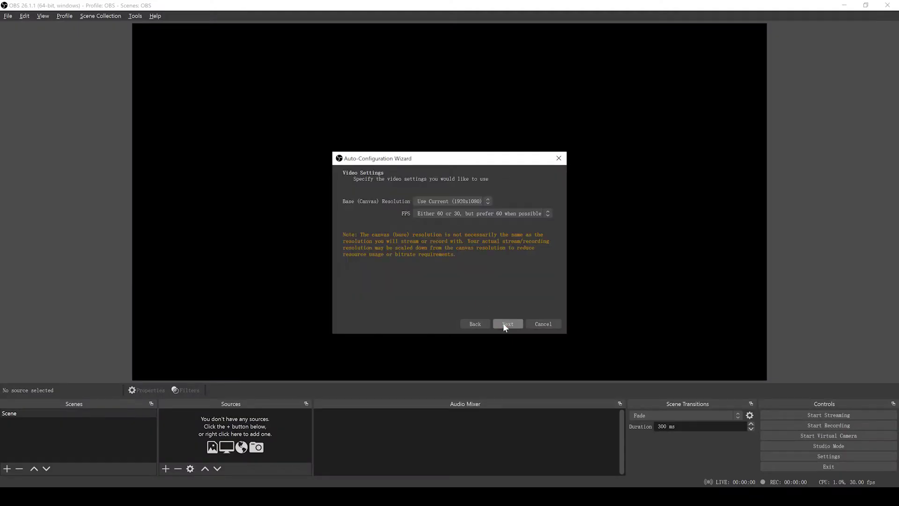
{"action": "left_click", "coordinate": [504, 324]}
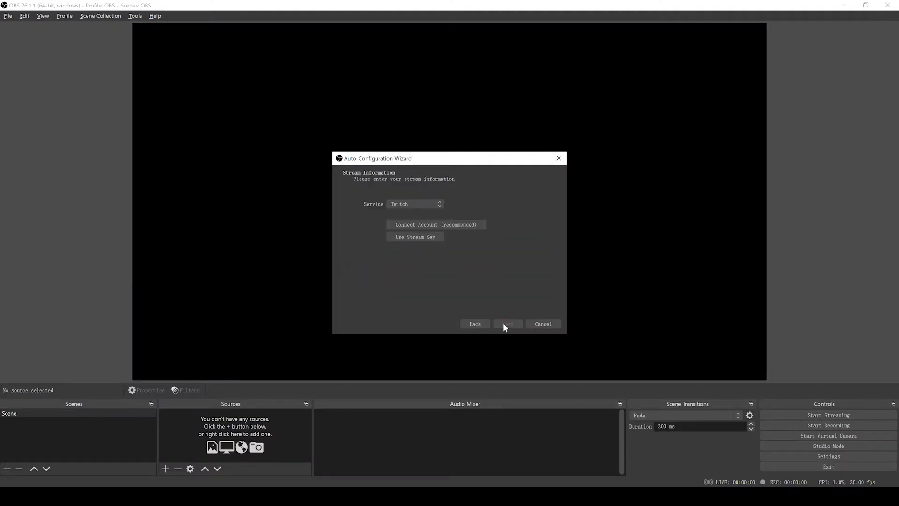
{"action": "left_click", "coordinate": [410, 206]}
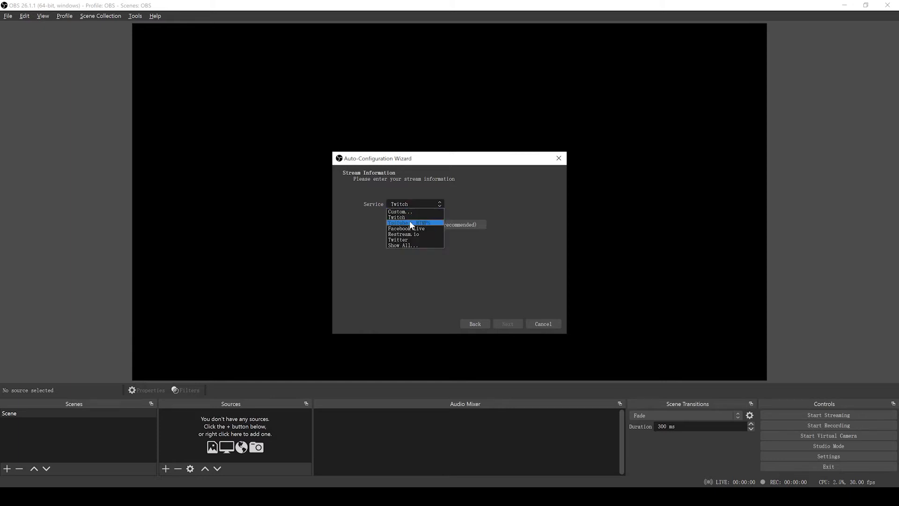
{"action": "left_click", "coordinate": [410, 224]}
{"action": "key", "text": "ctrl+v"}
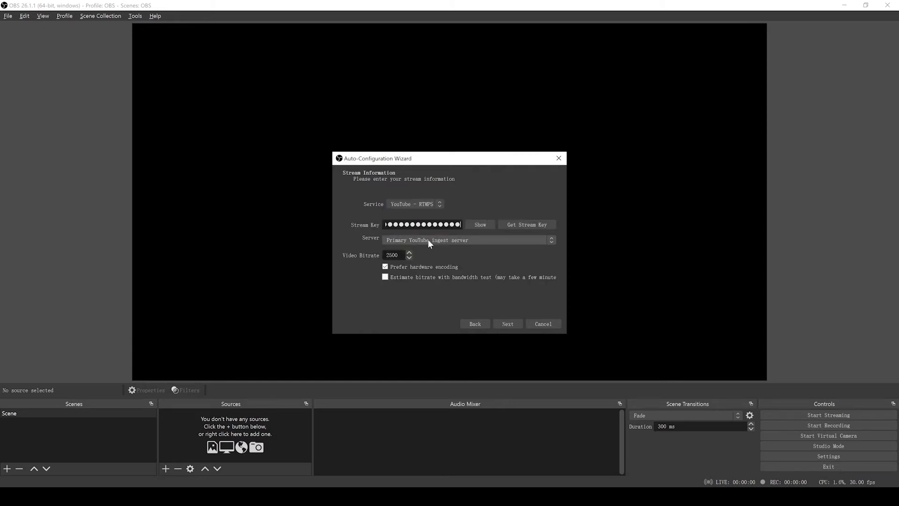
{"action": "left_click", "coordinate": [506, 328]}
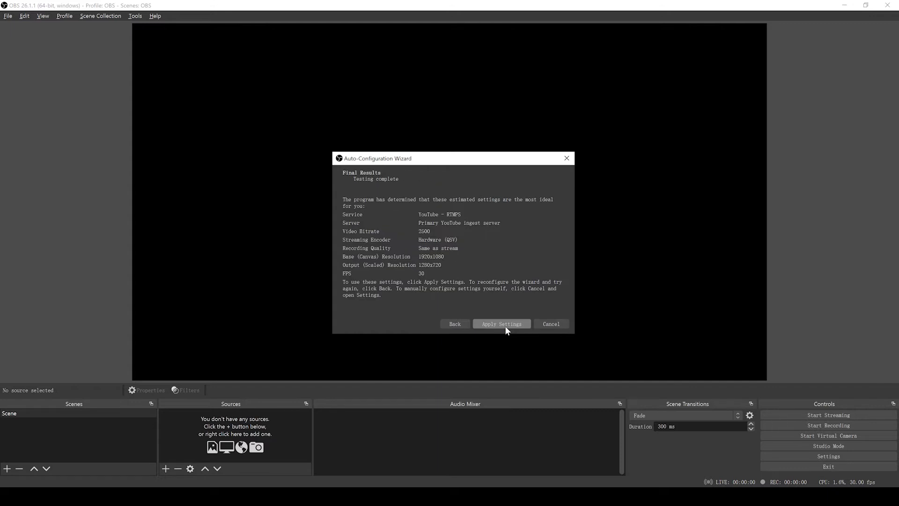
{"action": "left_click", "coordinate": [506, 327]}
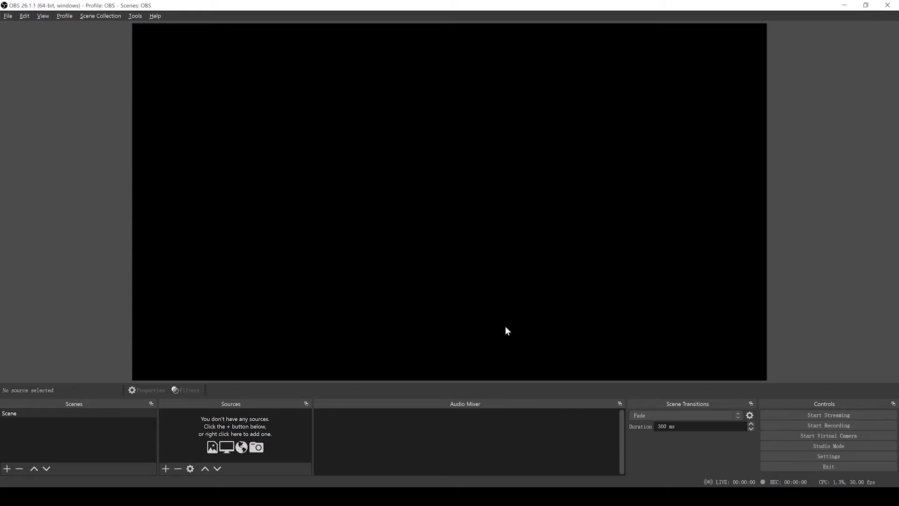
Step: Rerun the auto-configuration wizard from Tools and apply its recommended streaming settings again
{"action": "left_click", "coordinate": [135, 16]}
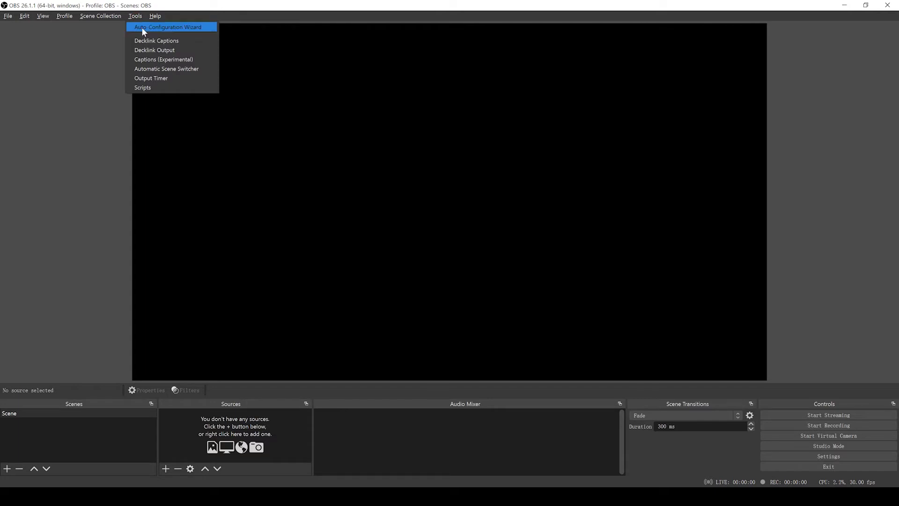
{"action": "left_click", "coordinate": [142, 28]}
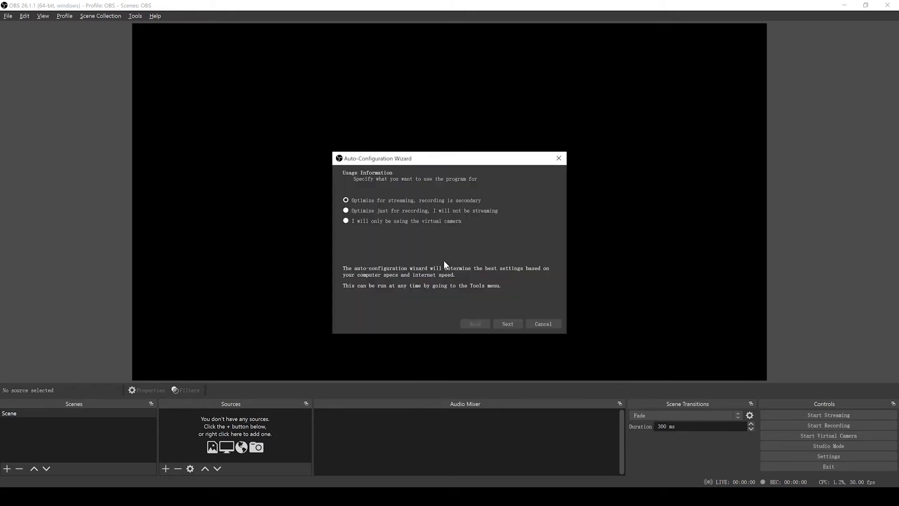
{"action": "left_click", "coordinate": [508, 324]}
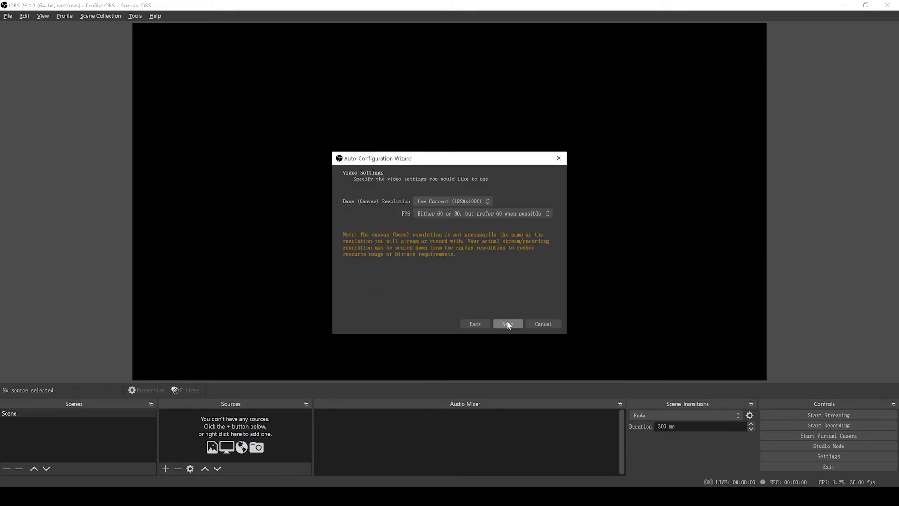
{"action": "left_click", "coordinate": [508, 324]}
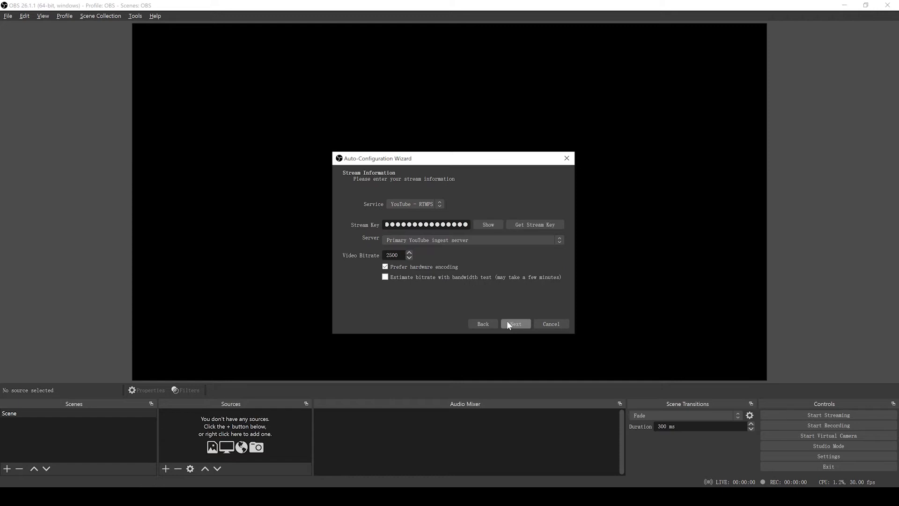
{"action": "left_click", "coordinate": [508, 324]}
{"action": "left_click", "coordinate": [508, 323]}
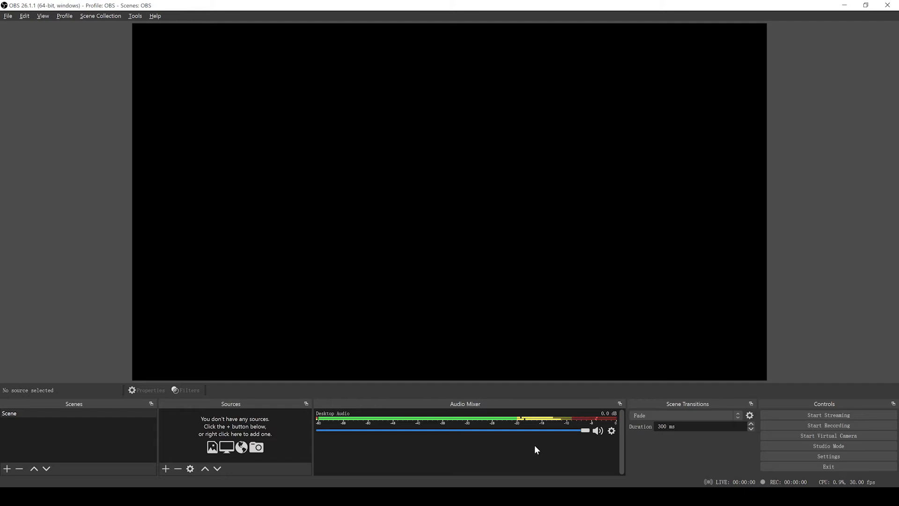
Step: Set Mic/Auxiliary Audio to the SSL 2 USB Audio Device in the audio settings and save
{"action": "left_click", "coordinate": [804, 456]}
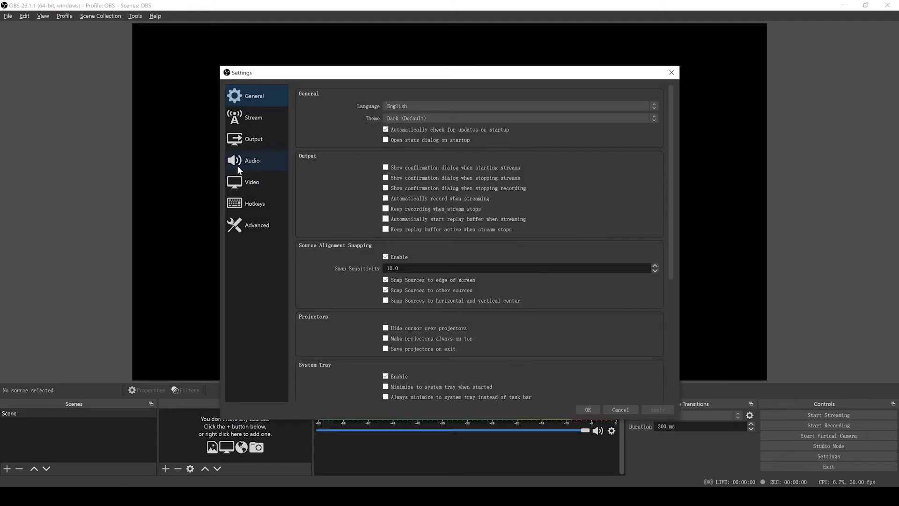
{"action": "left_click", "coordinate": [237, 166]}
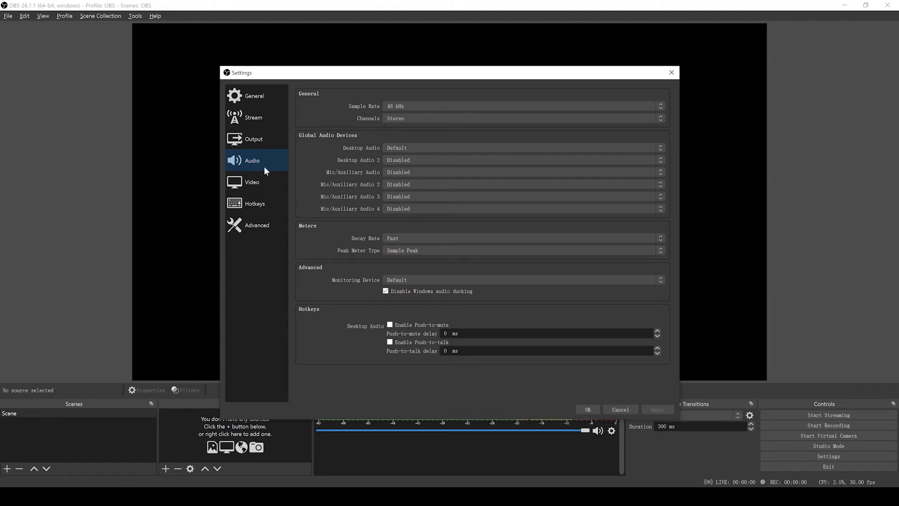
{"action": "left_click", "coordinate": [401, 172]}
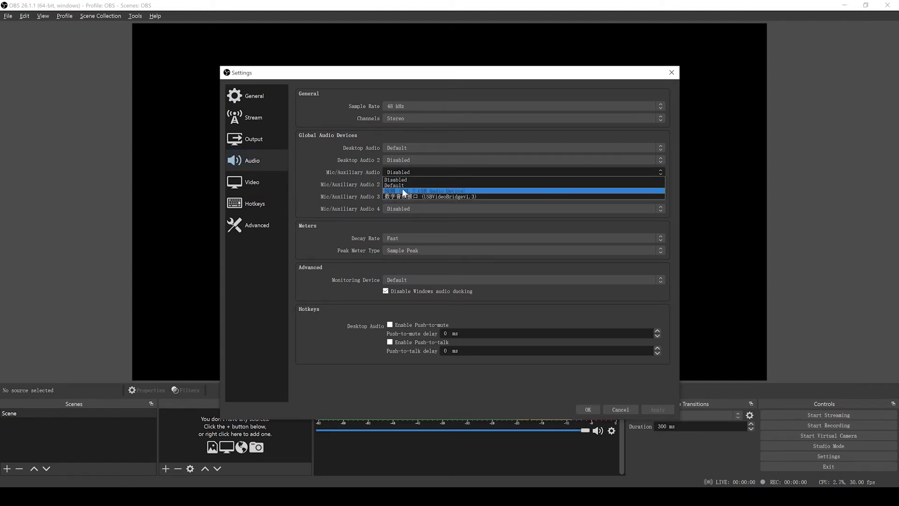
{"action": "left_click", "coordinate": [402, 192]}
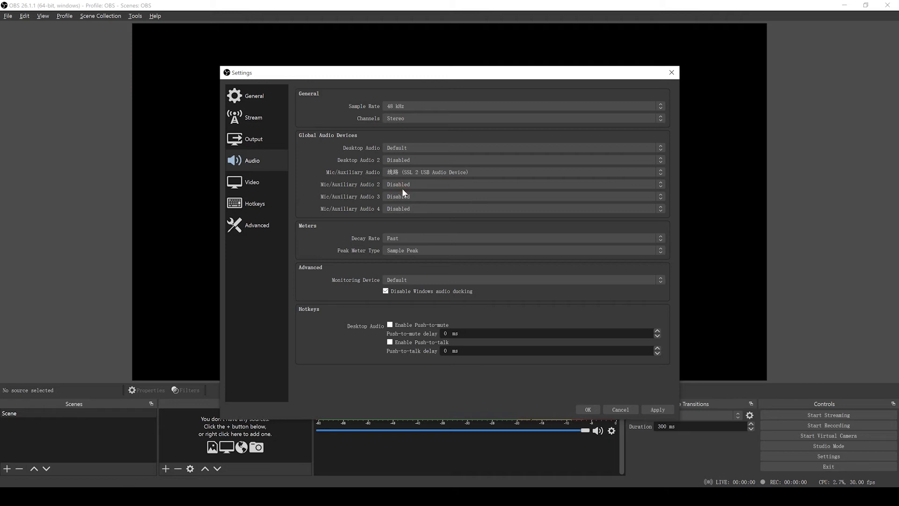
{"action": "left_click", "coordinate": [581, 409]}
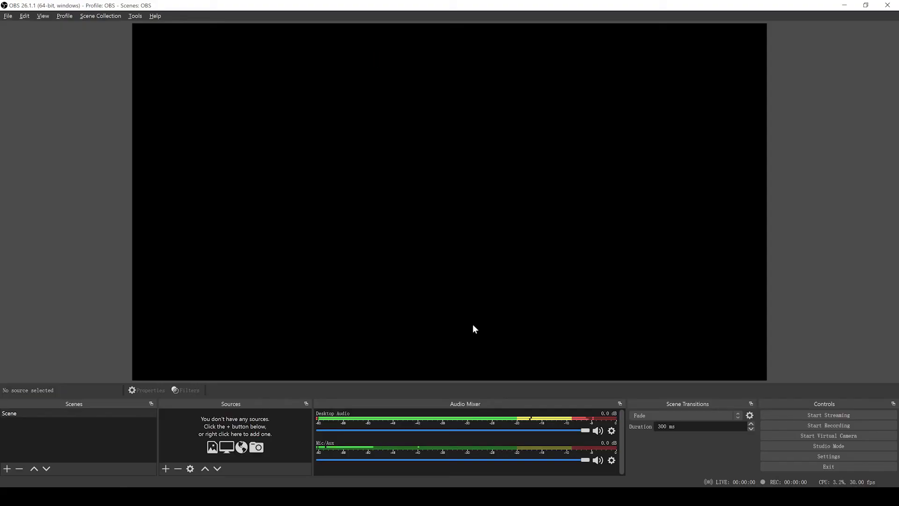
Step: Add a Game Capture source with Mode set to 'Capture specific window'
{"action": "left_click", "coordinate": [164, 469]}
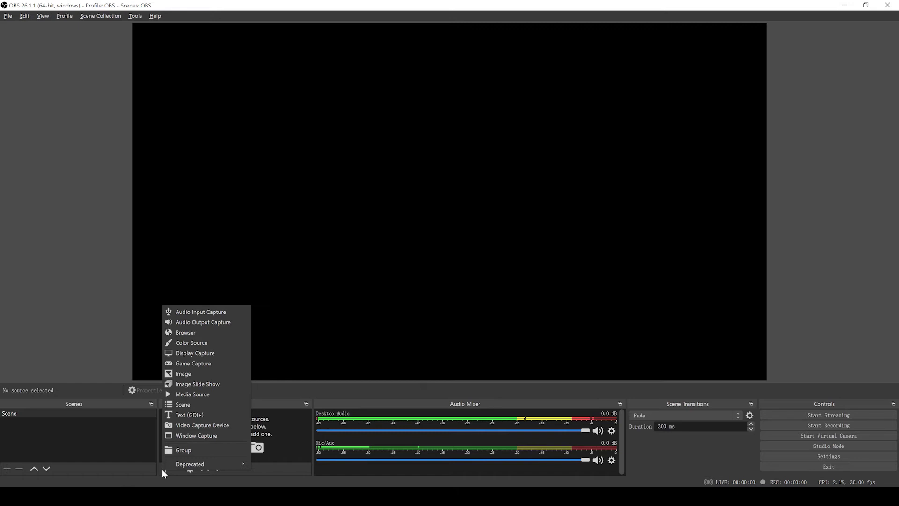
{"action": "left_click", "coordinate": [192, 364]}
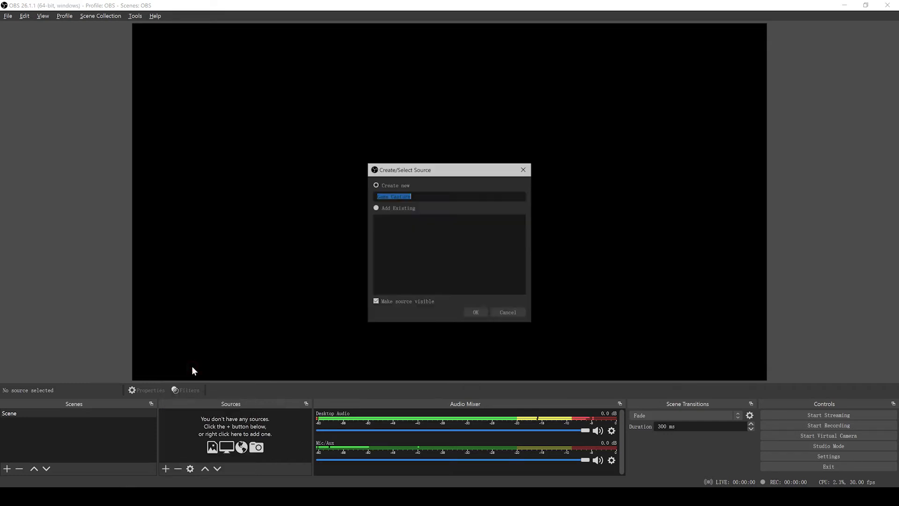
{"action": "left_click", "coordinate": [476, 312]}
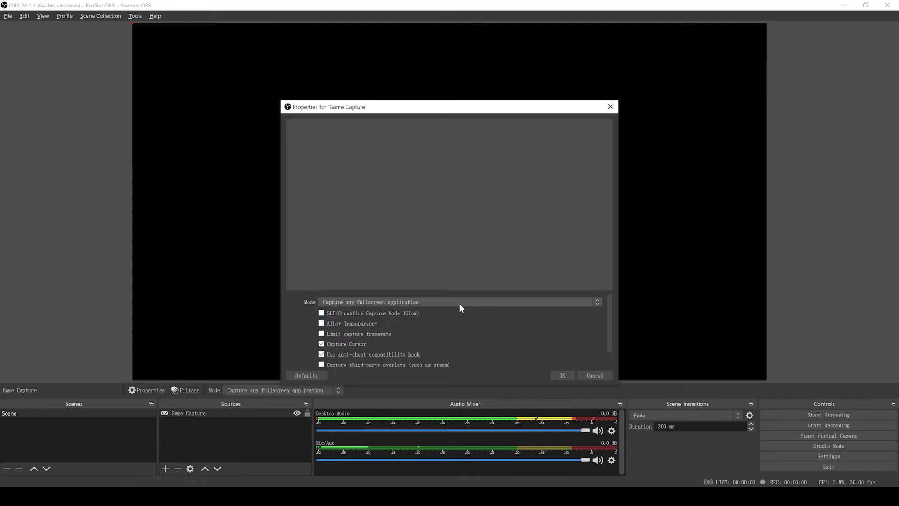
{"action": "left_click", "coordinate": [459, 304]}
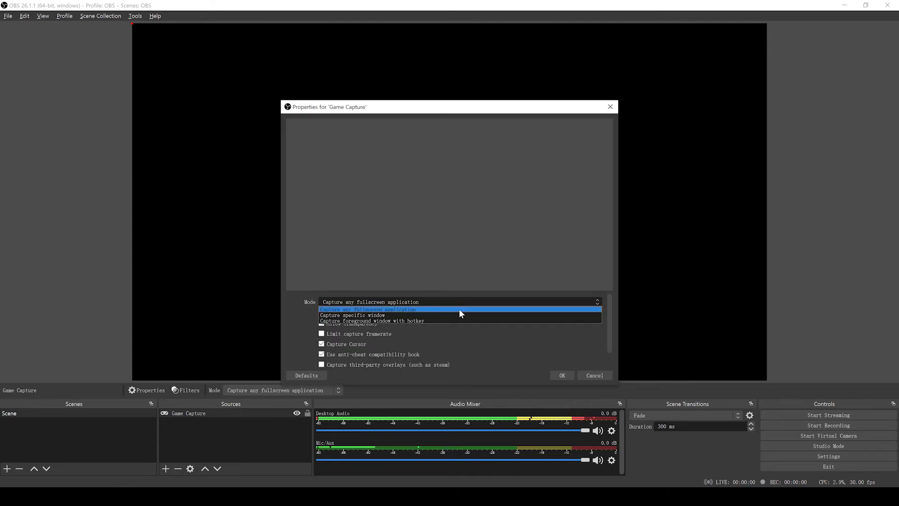
{"action": "left_click", "coordinate": [459, 315]}
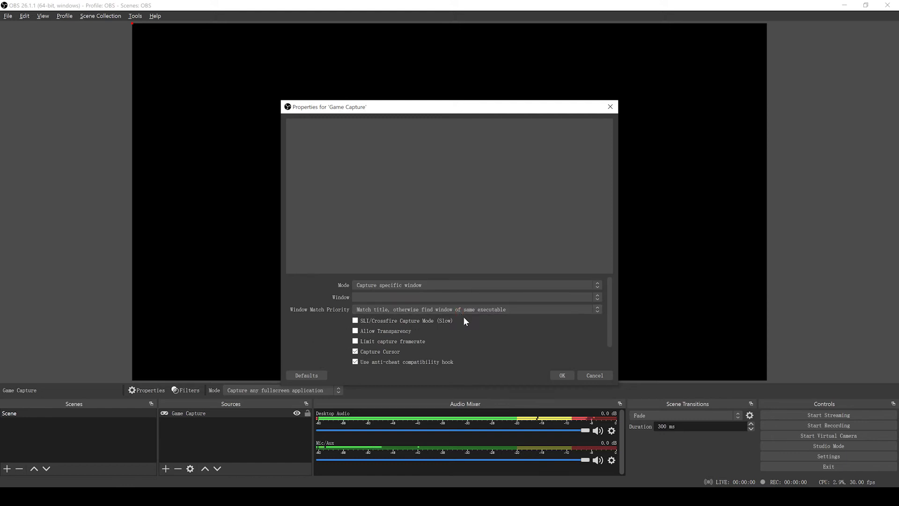
{"action": "left_click", "coordinate": [560, 375]}
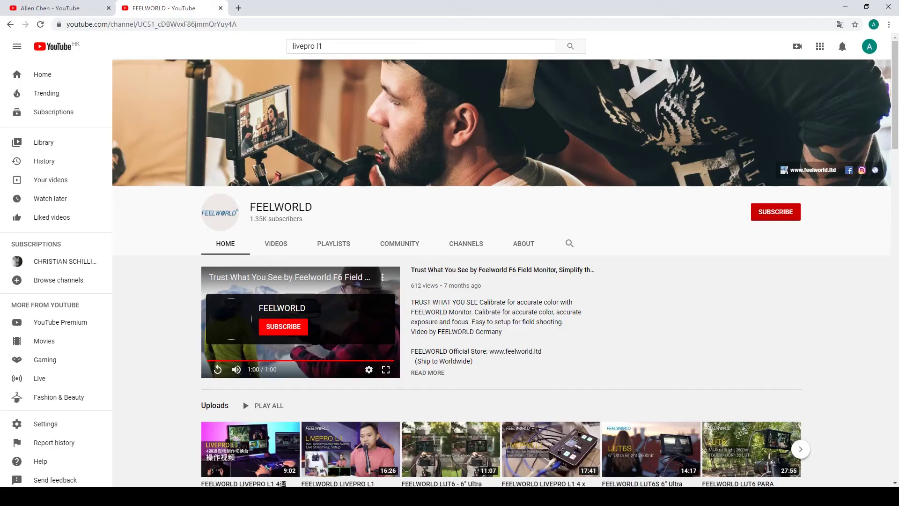
Step: Start creating new content in YouTube Studio to reach the Go live page
{"action": "left_click", "coordinate": [798, 48]}
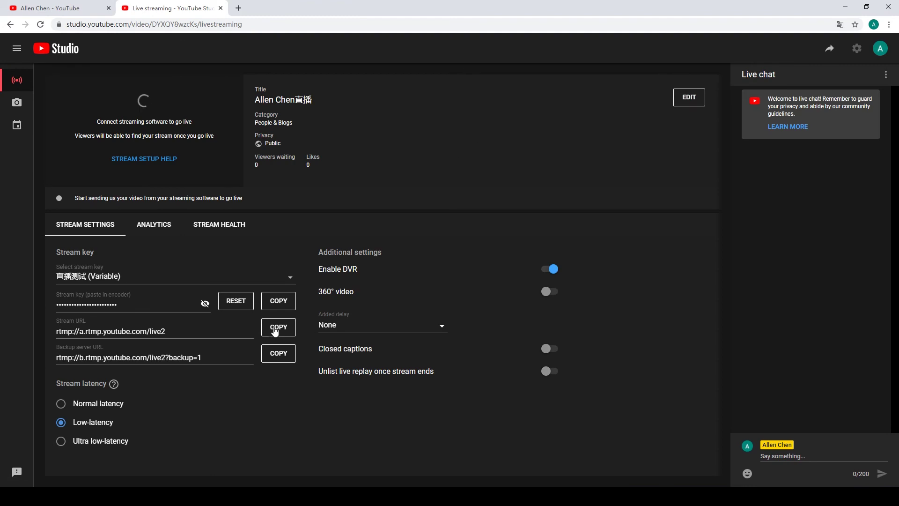
Step: Copy YouTube's stream URL and stream key into OBS's stream settings, save, and start streaming
{"action": "left_click", "coordinate": [276, 331]}
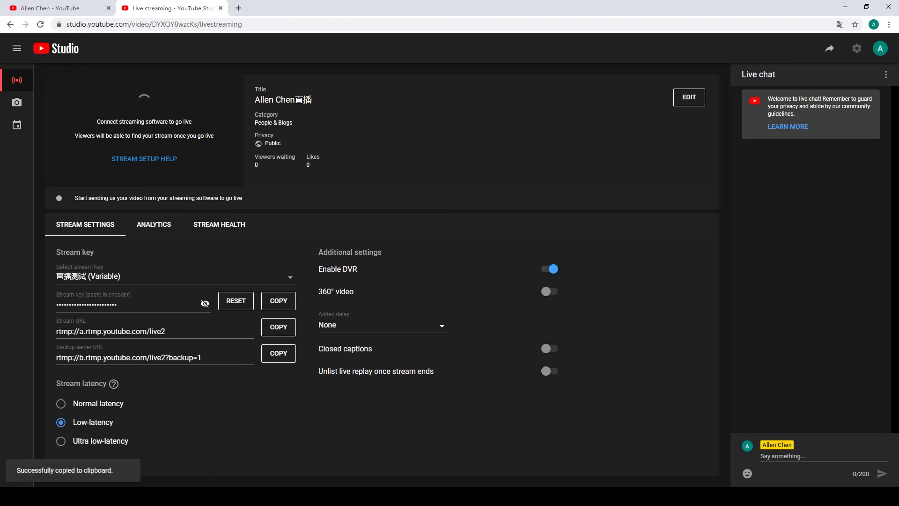
{"action": "key", "text": "alt+Tab"}
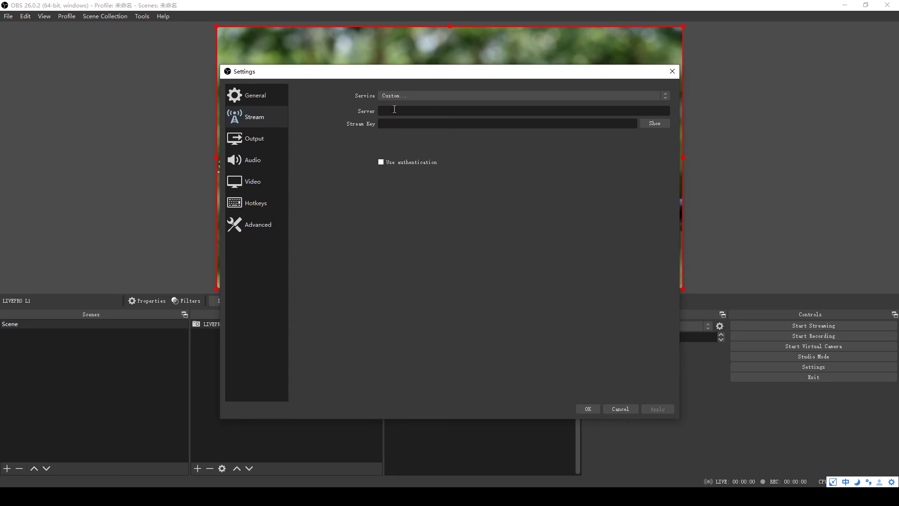
{"action": "key", "text": "alt+Tab"}
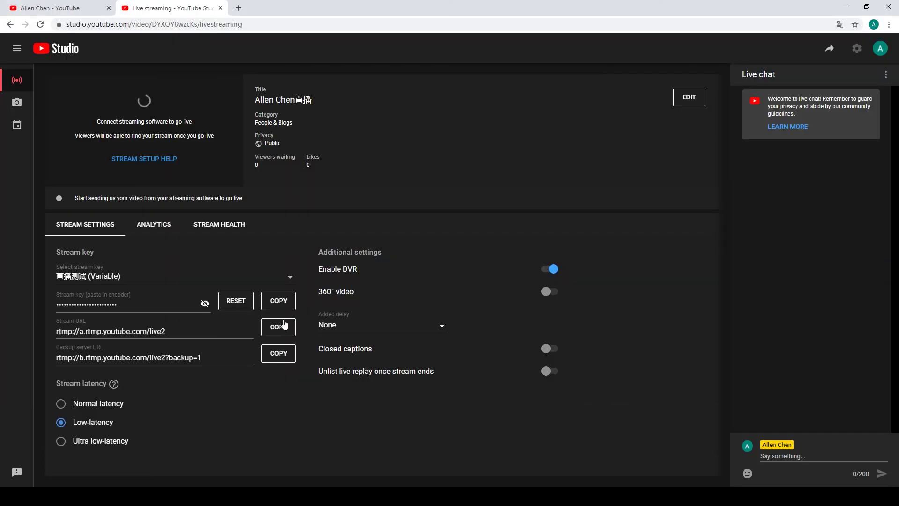
{"action": "left_click", "coordinate": [283, 304]}
{"action": "key", "text": "alt+Tab"}
{"action": "left_click", "coordinate": [435, 122]}
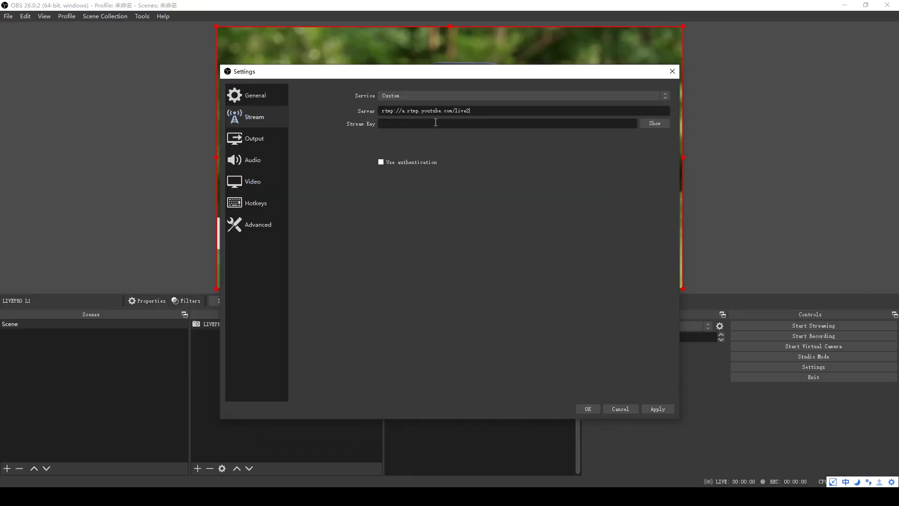
{"action": "key", "text": "ctrl+v"}
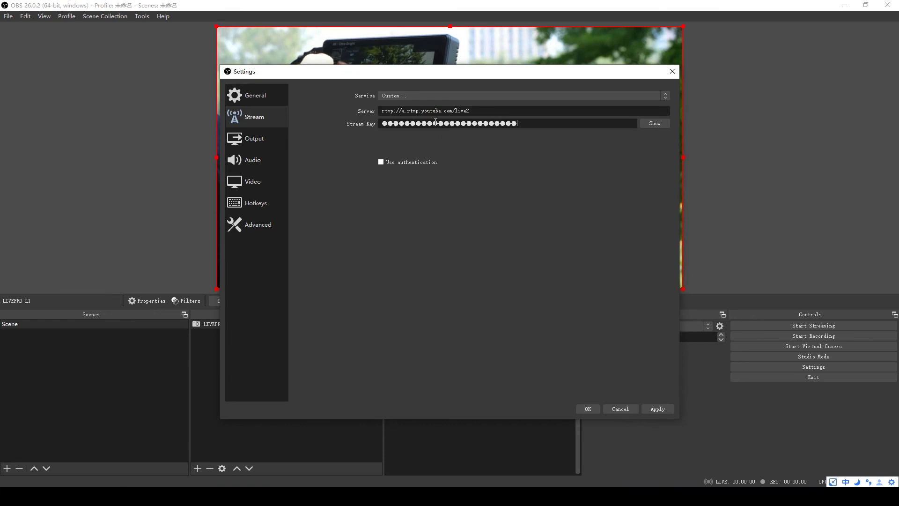
{"action": "left_click", "coordinate": [586, 408]}
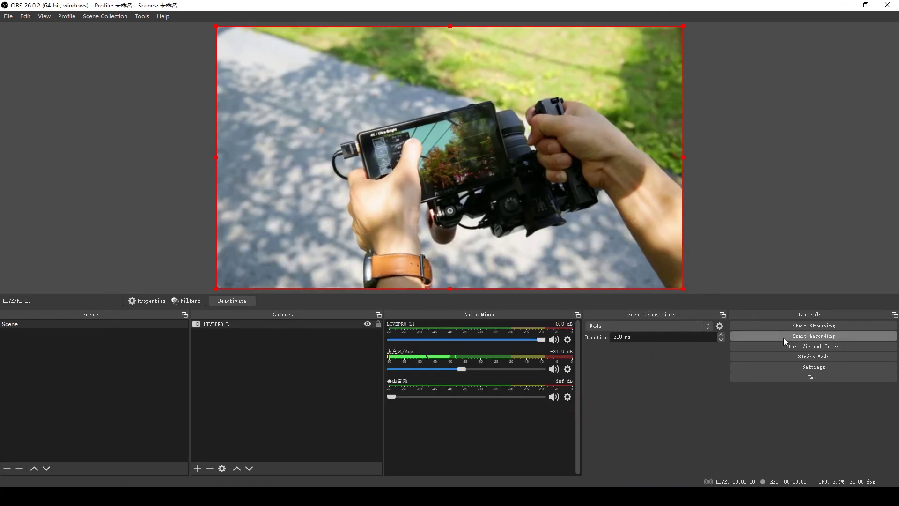
{"action": "left_click", "coordinate": [810, 327]}
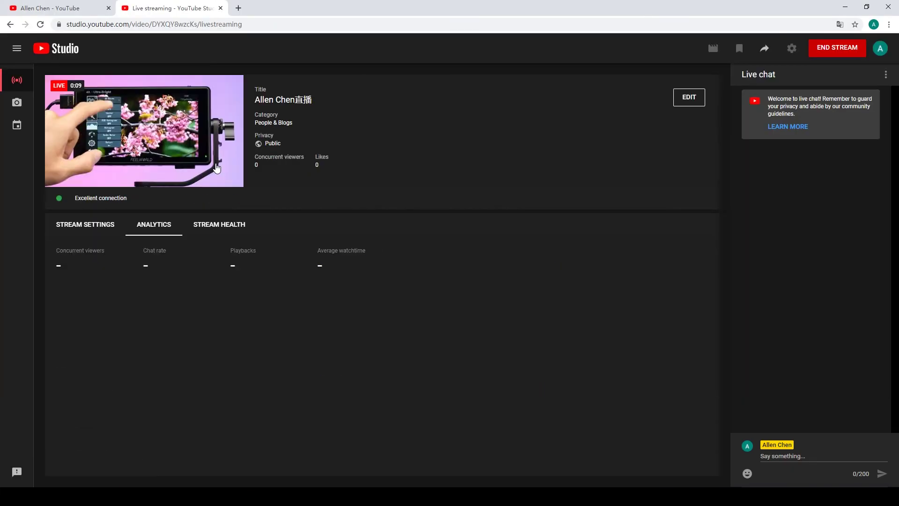
Step: Copy the live broadcast's video URL from the live preview's context menu
{"action": "right_click", "coordinate": [170, 125]}
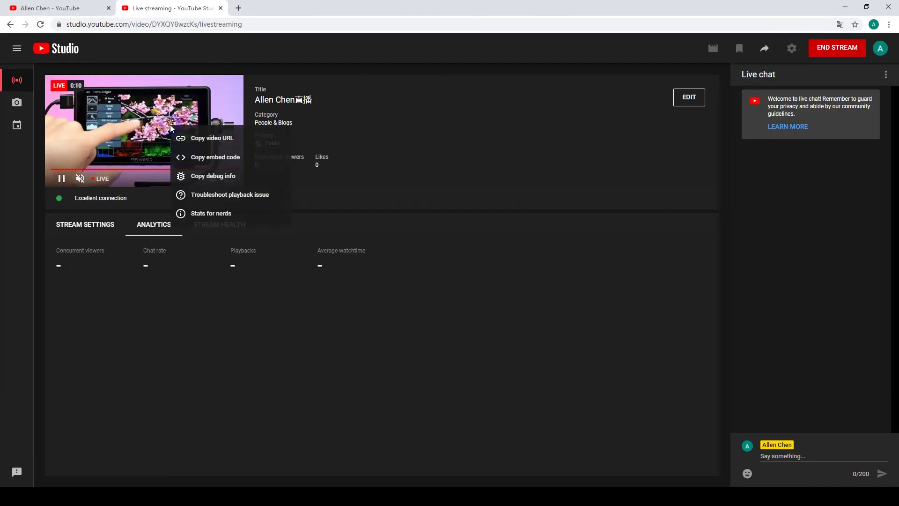
{"action": "left_click", "coordinate": [207, 139]}
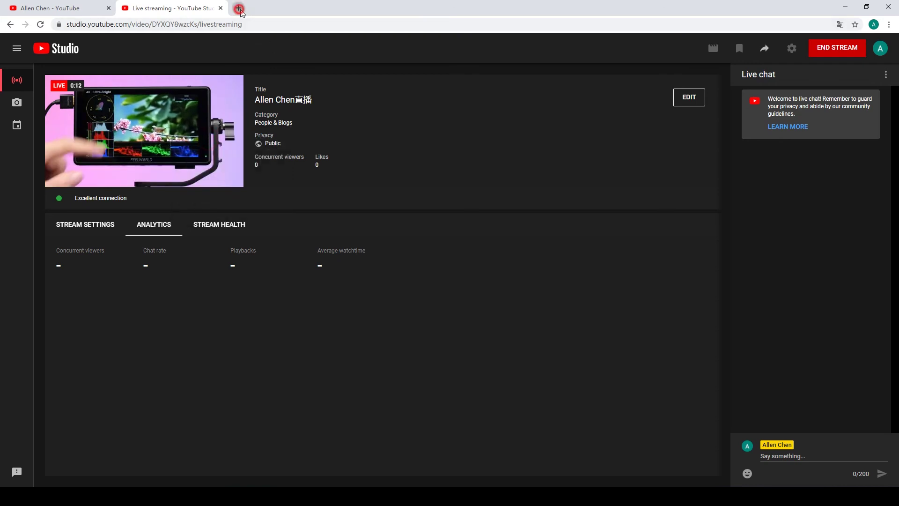